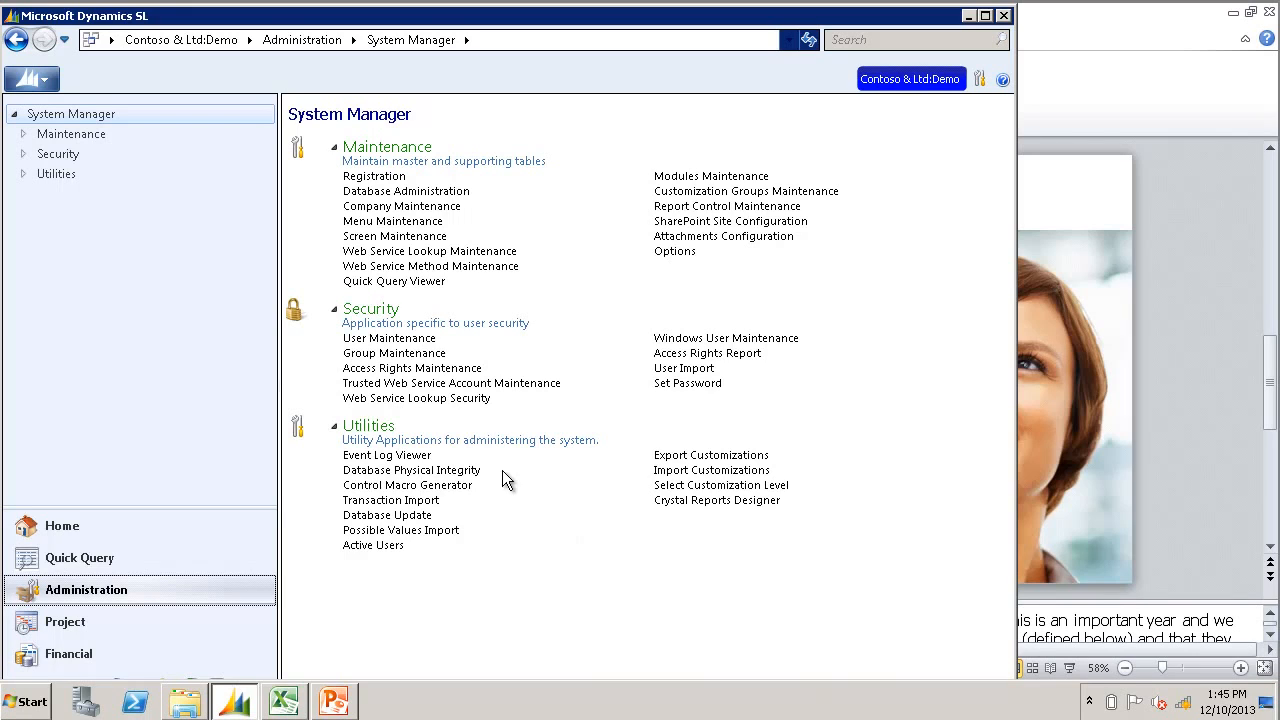
Generate an Intelligent control macro file for the Journal Transactions screen 0101000 using the Control Macro Generator
left_click(438, 487)
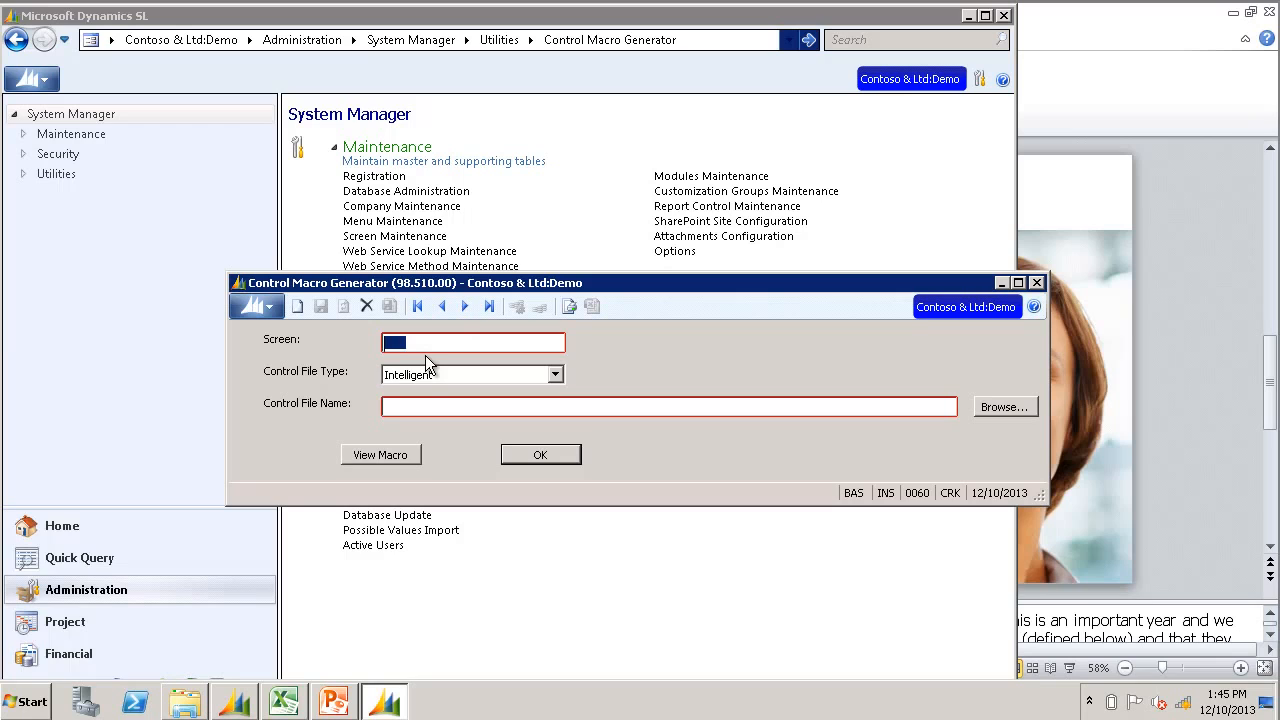
key("F3")
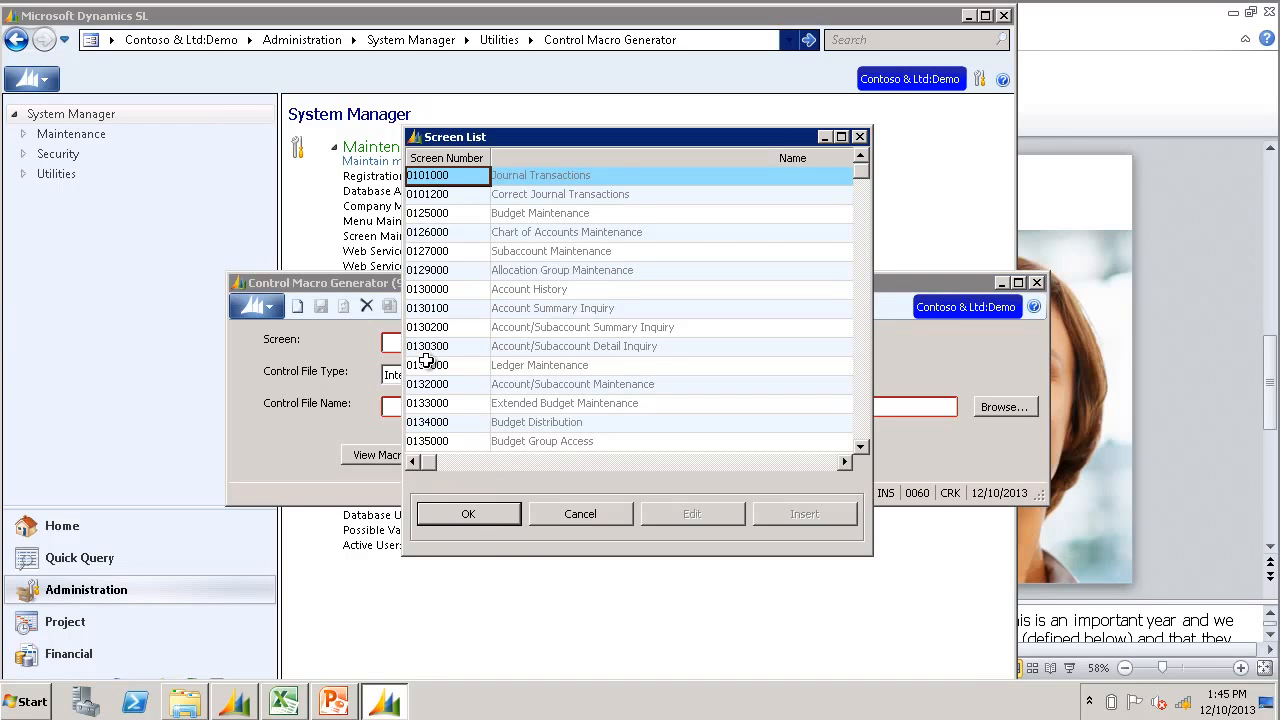
double_click(442, 176)
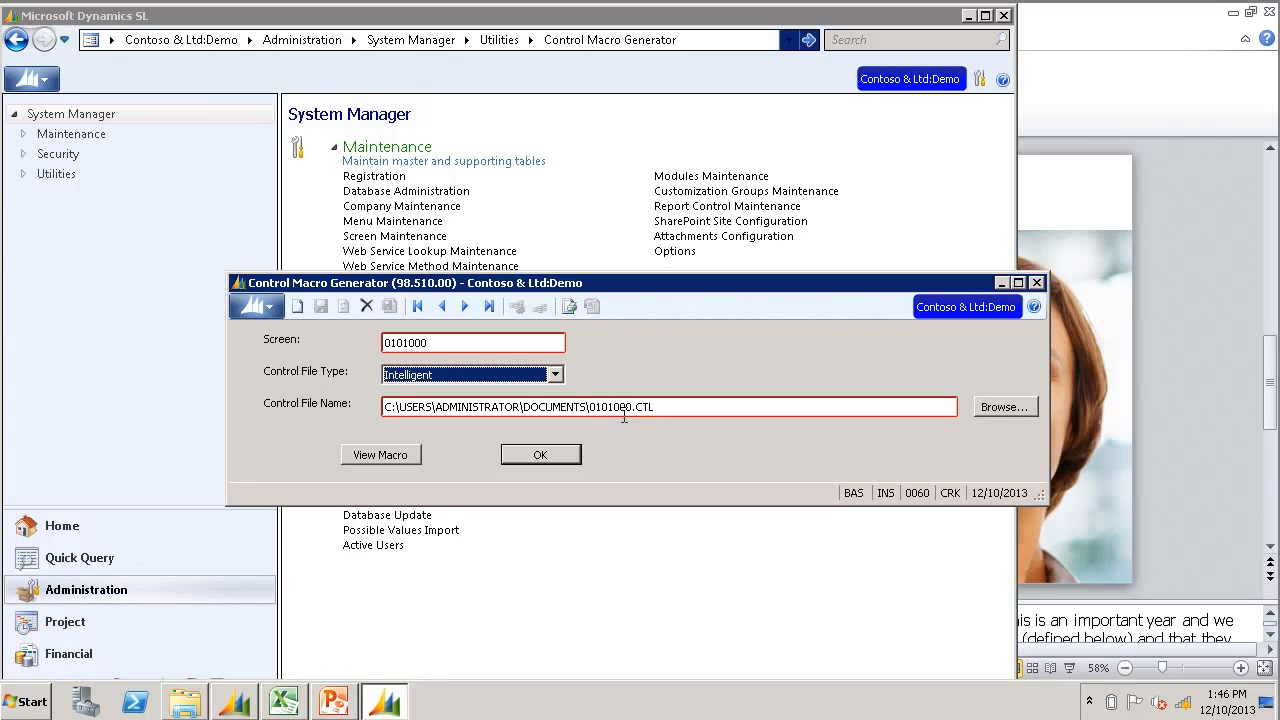
left_click(538, 454)
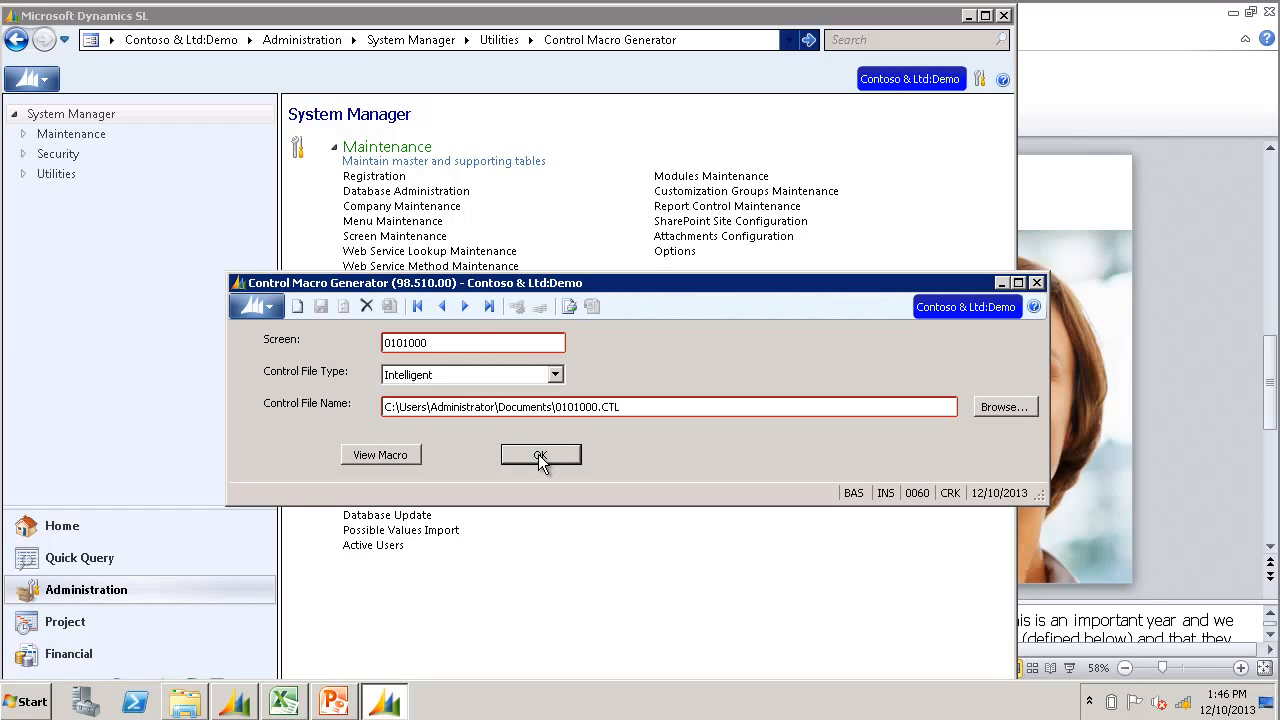
View the generated 0101000 control macro, examining its levels and import field assignments, and close it
left_click(381, 454)
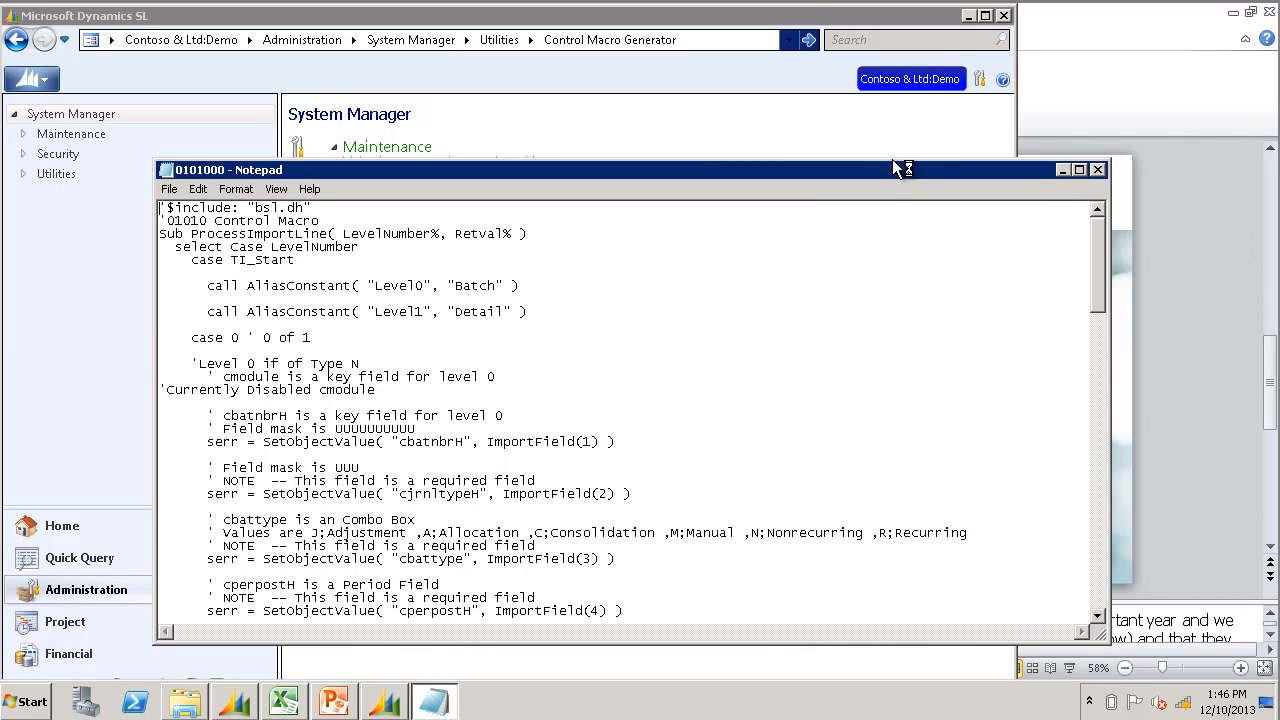
left_click_drag(886, 160, 879, 72)
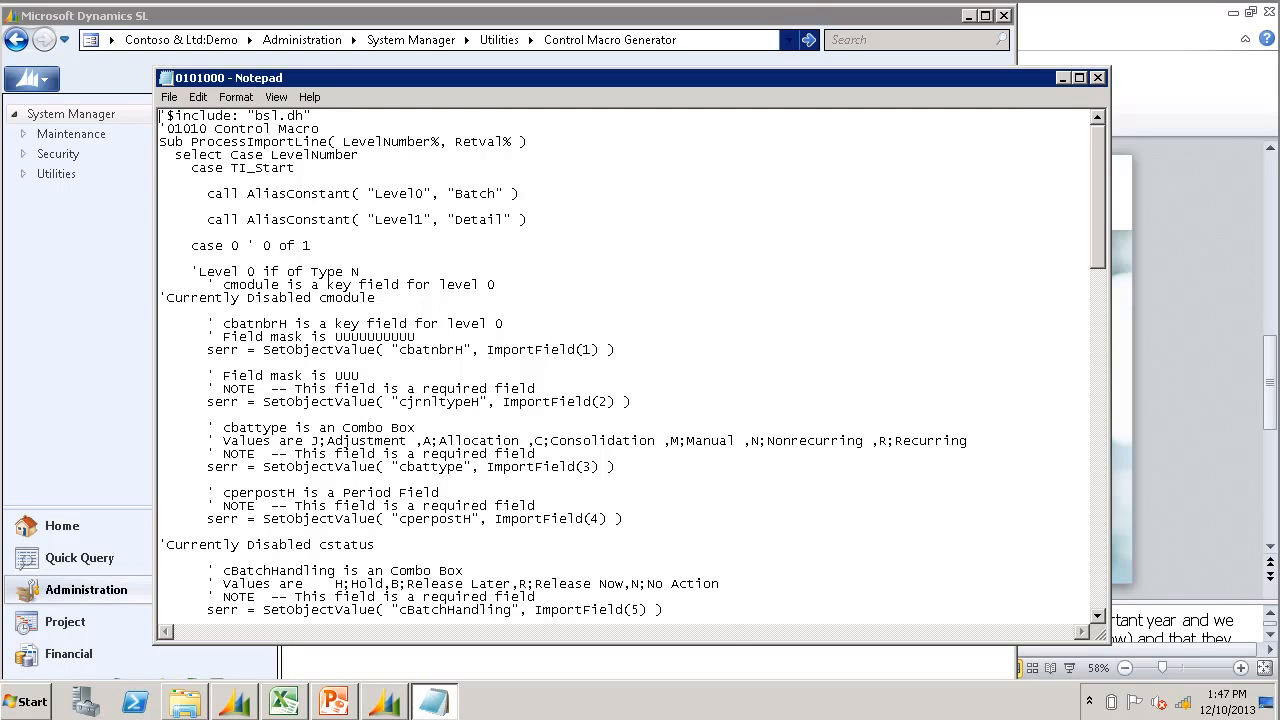
left_click(1098, 77)
Switch to Excel and examine the account, blank-field and amount columns of the Level1 rows in the 0101000 data file
left_click(284, 702)
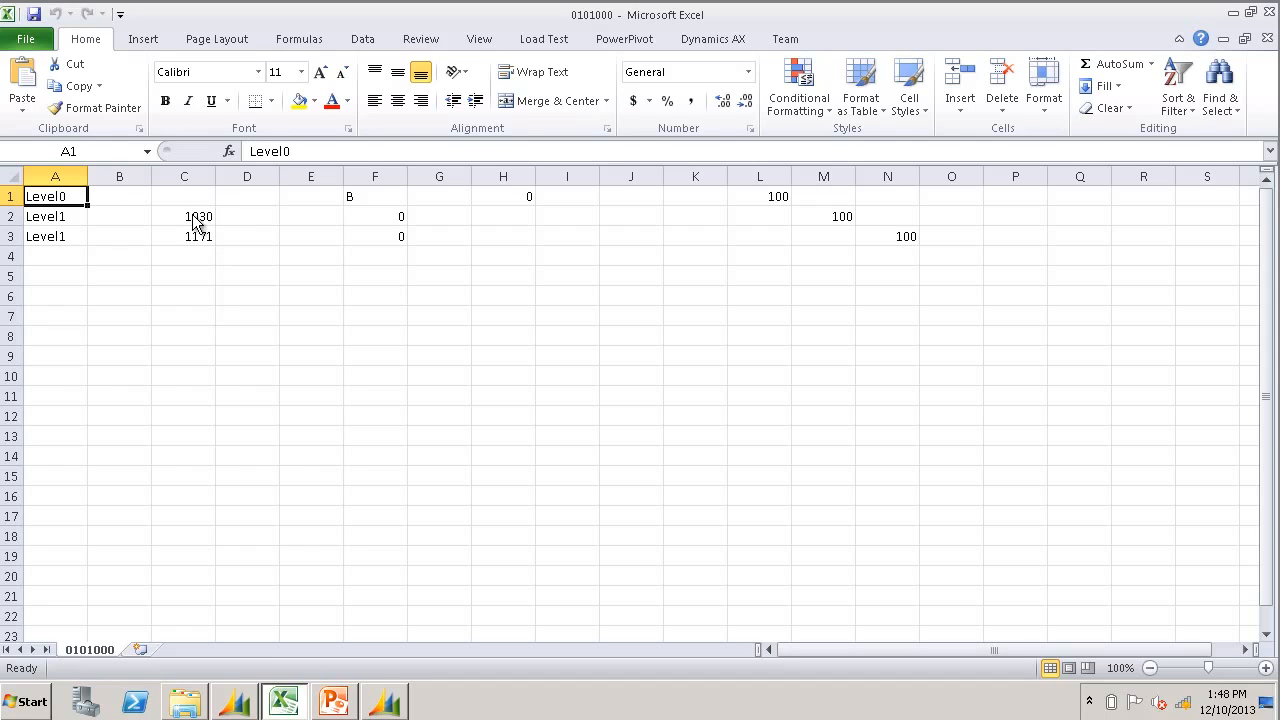
left_click(62, 215)
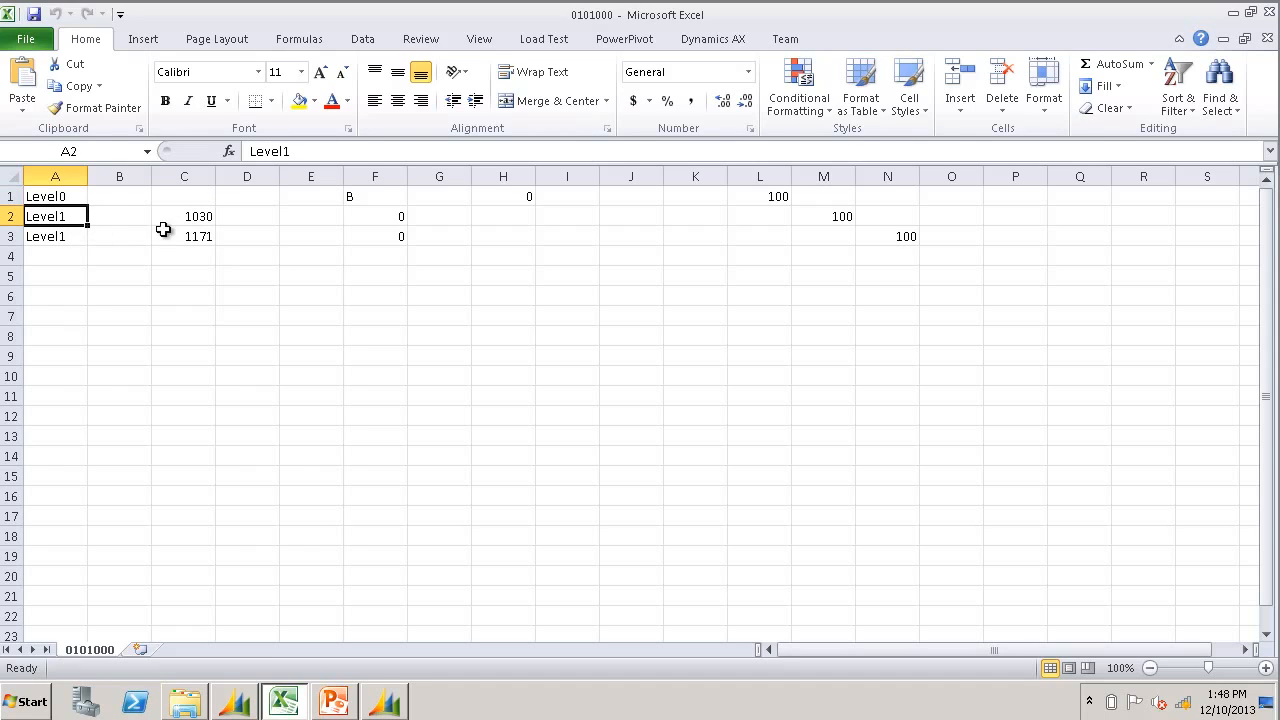
left_click(195, 219)
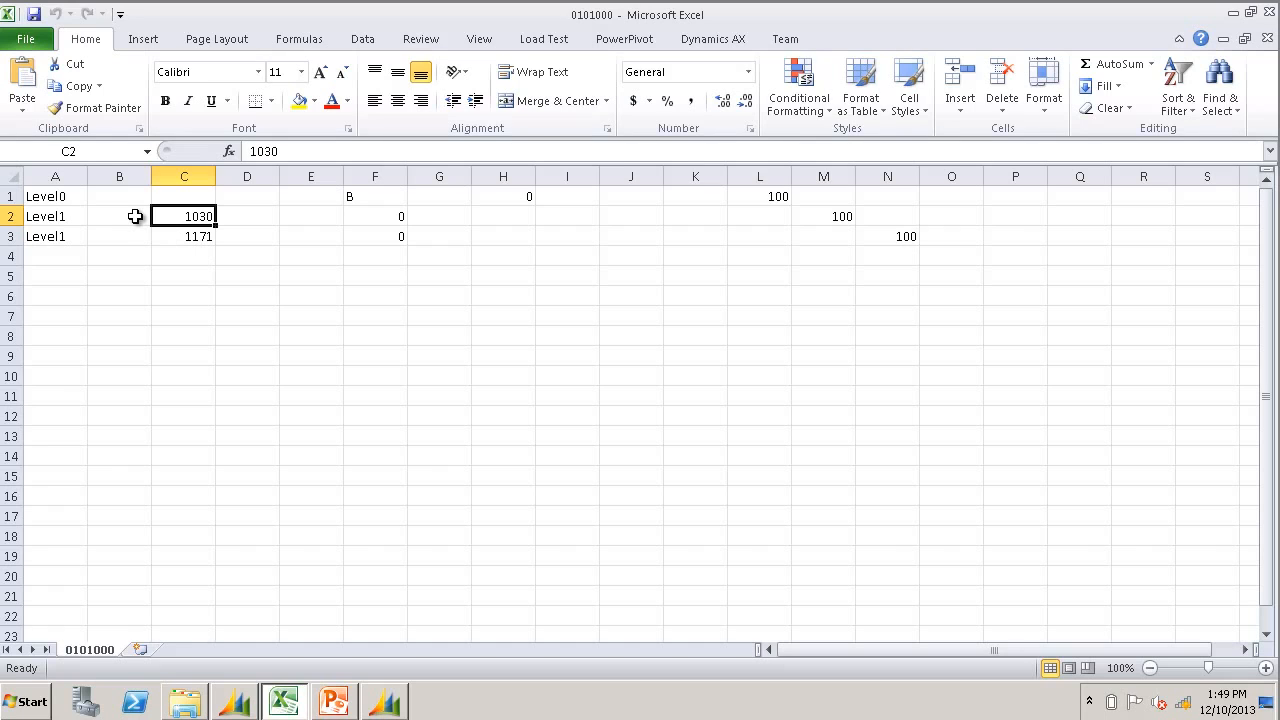
left_click(126, 213)
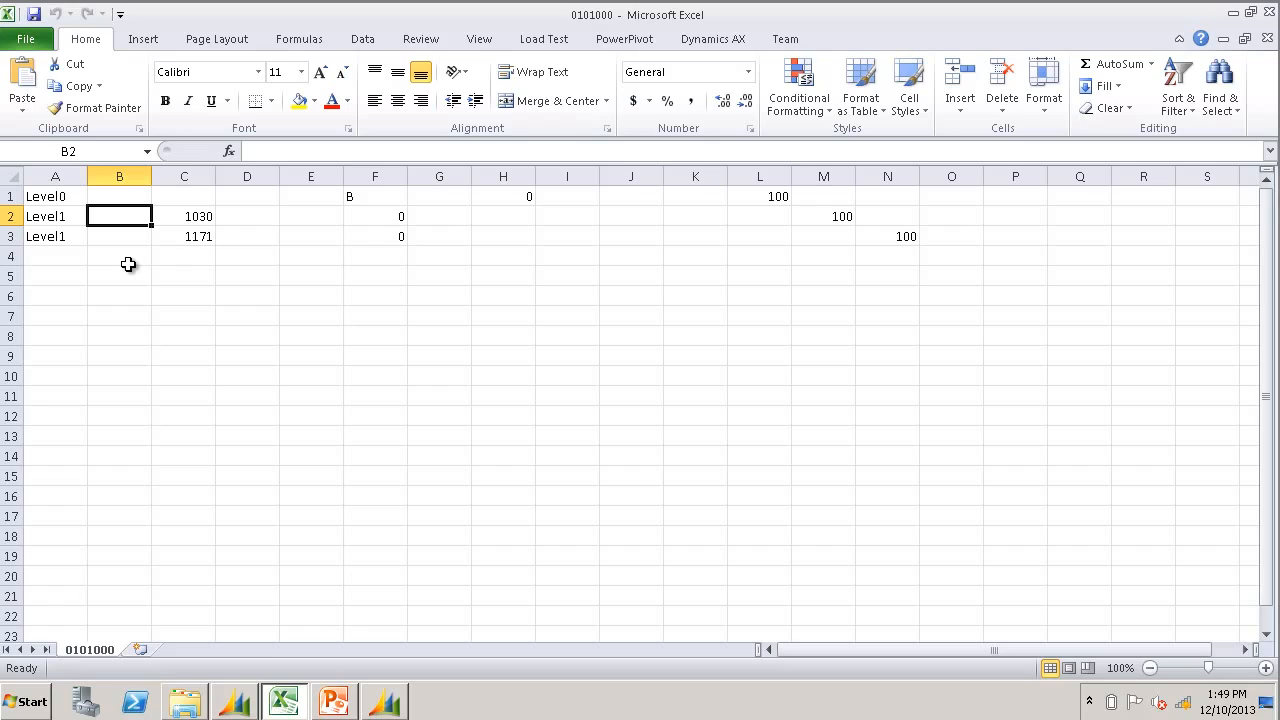
left_click(255, 215)
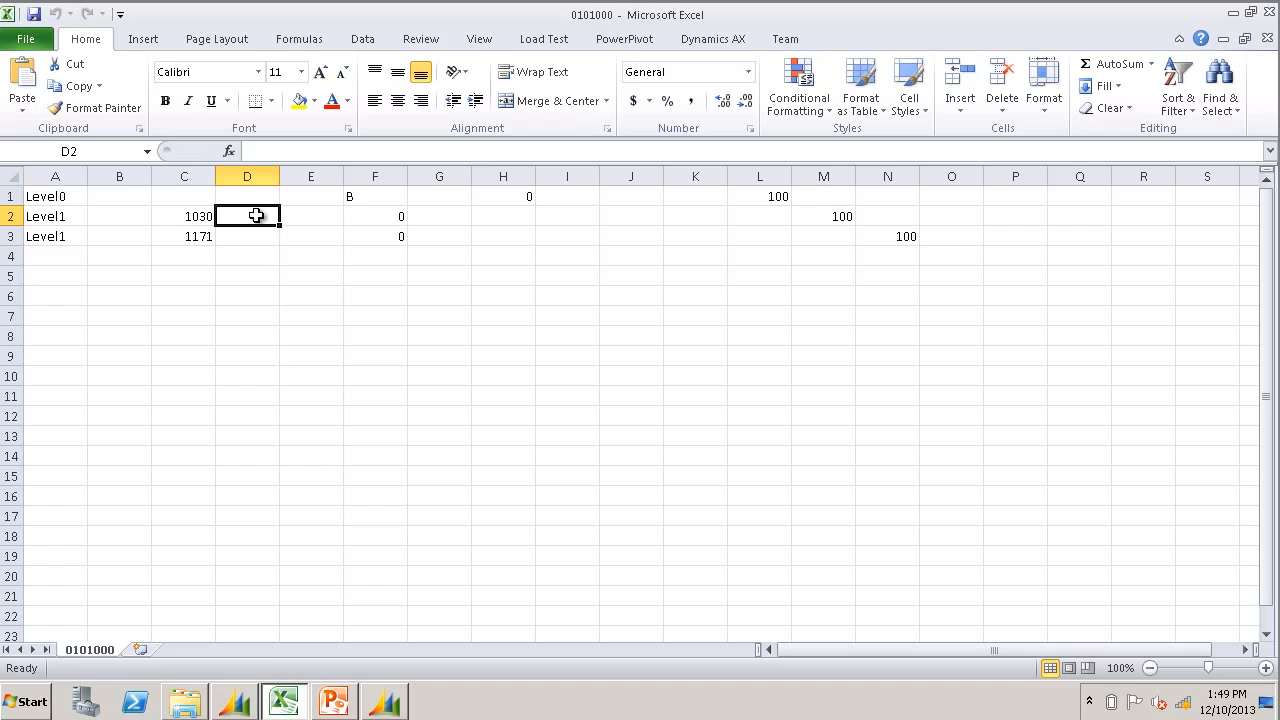
left_click(836, 214)
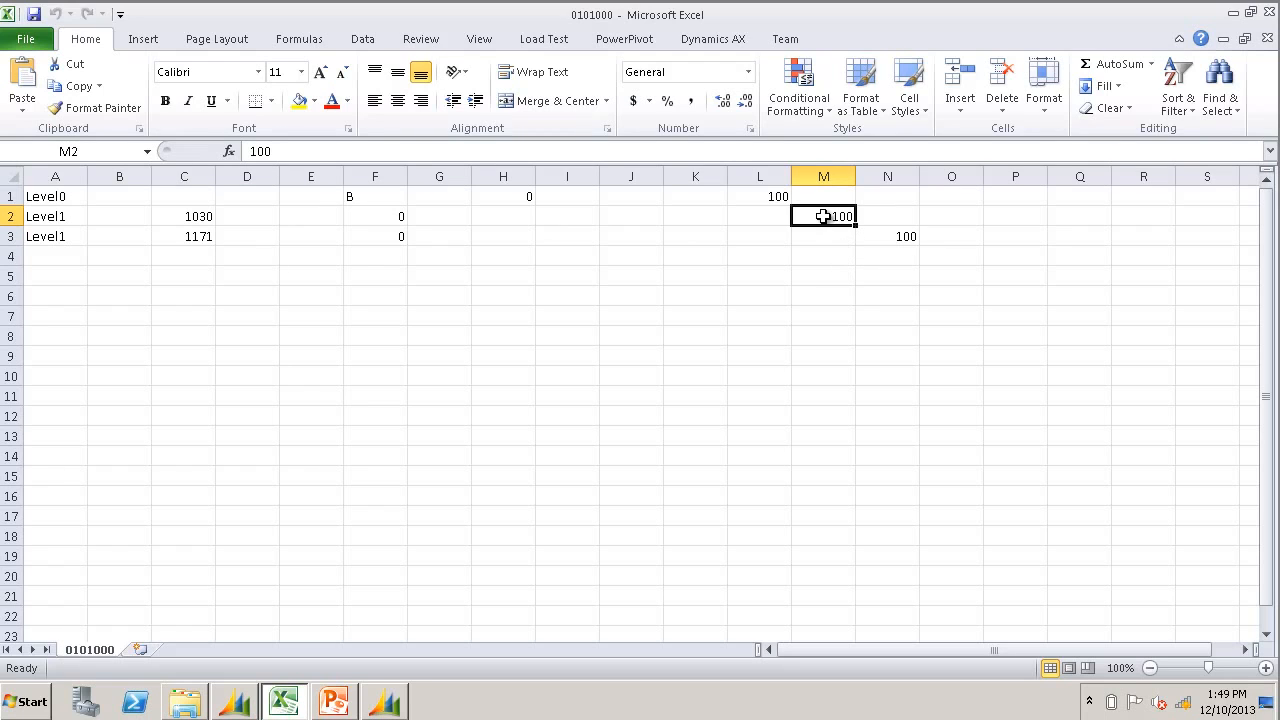
left_click(880, 236)
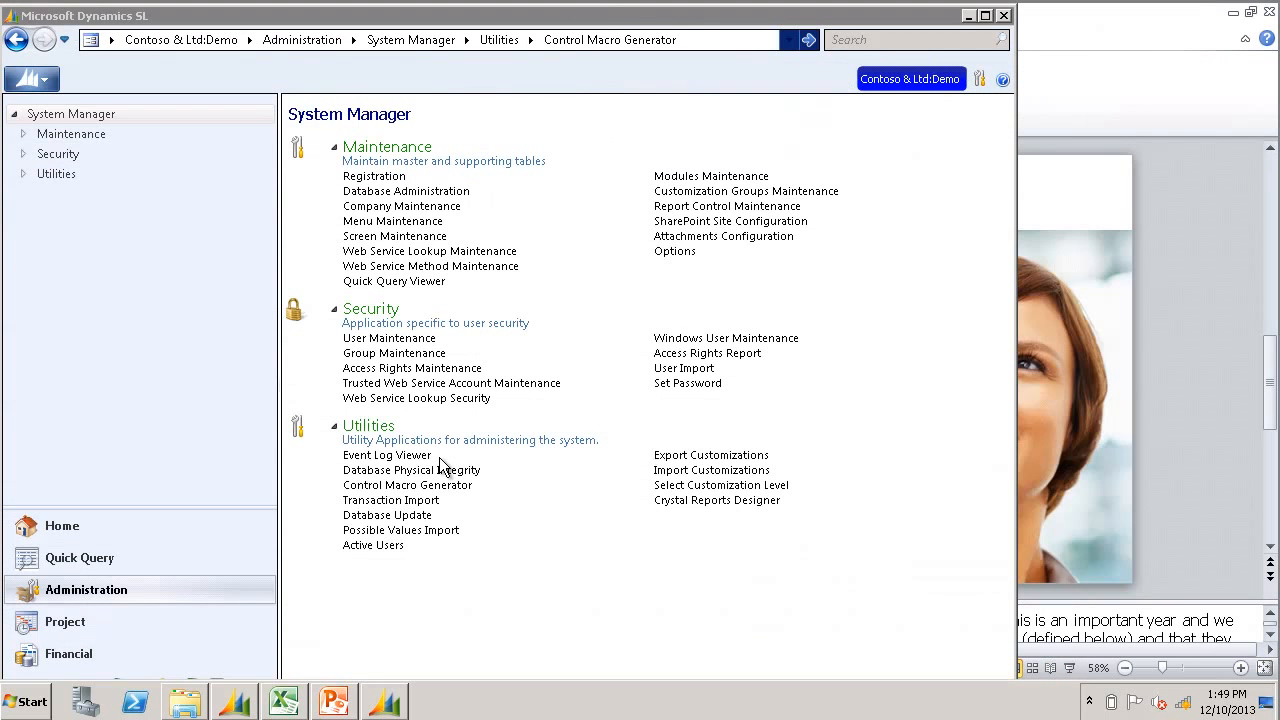
Open Transaction Import in Dynamics SL and choose the text file C:\TI\0101000.TXT as the data file, browsing all file types
left_click(406, 502)
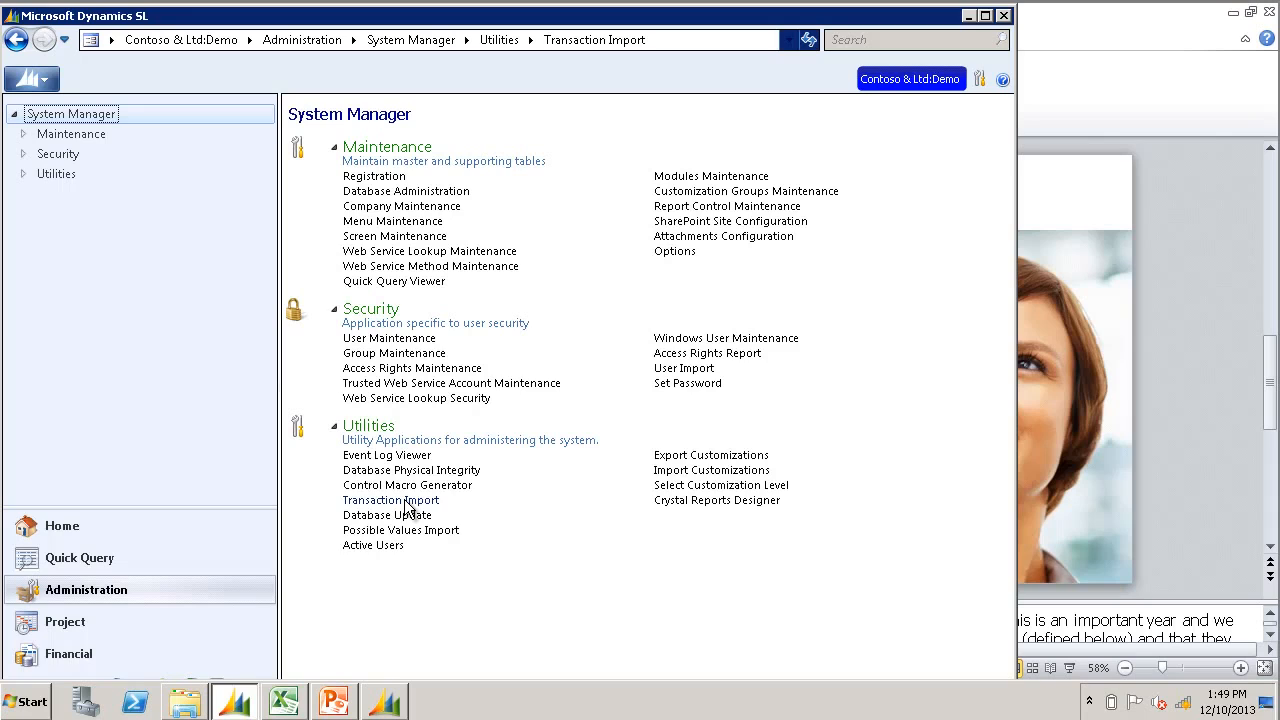
left_click(500, 324)
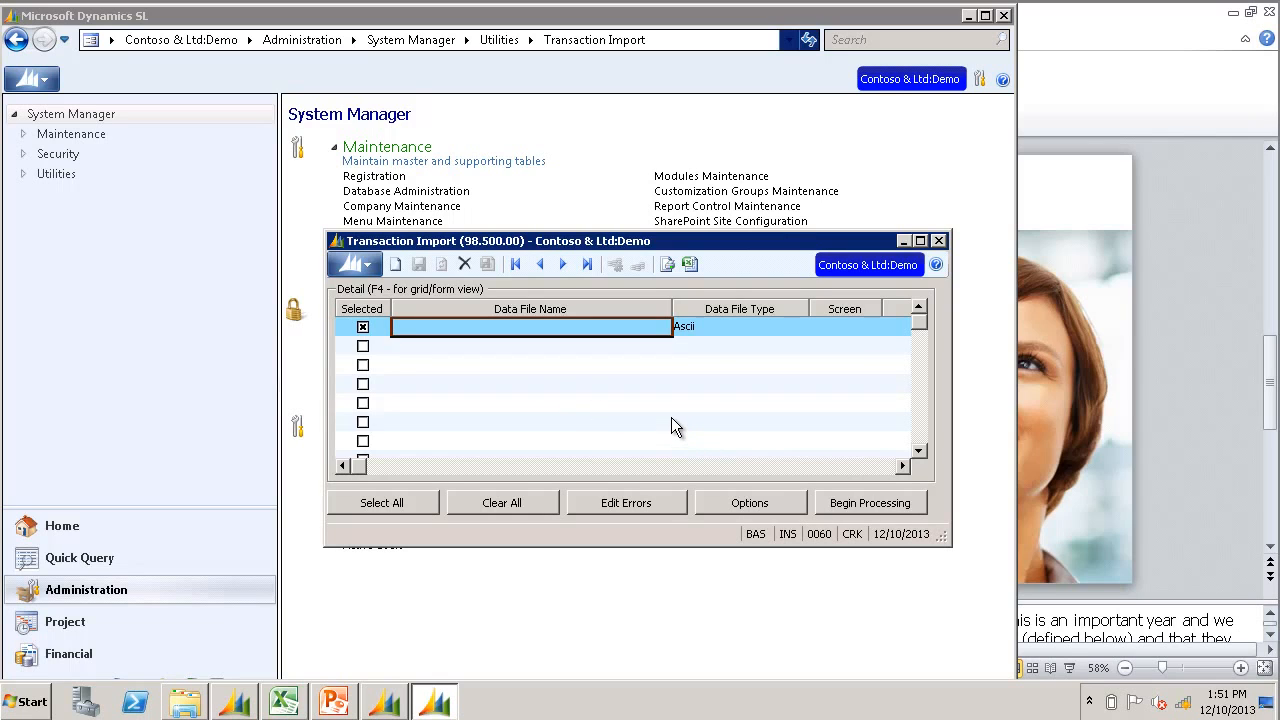
double_click(594, 323)
left_click(934, 597)
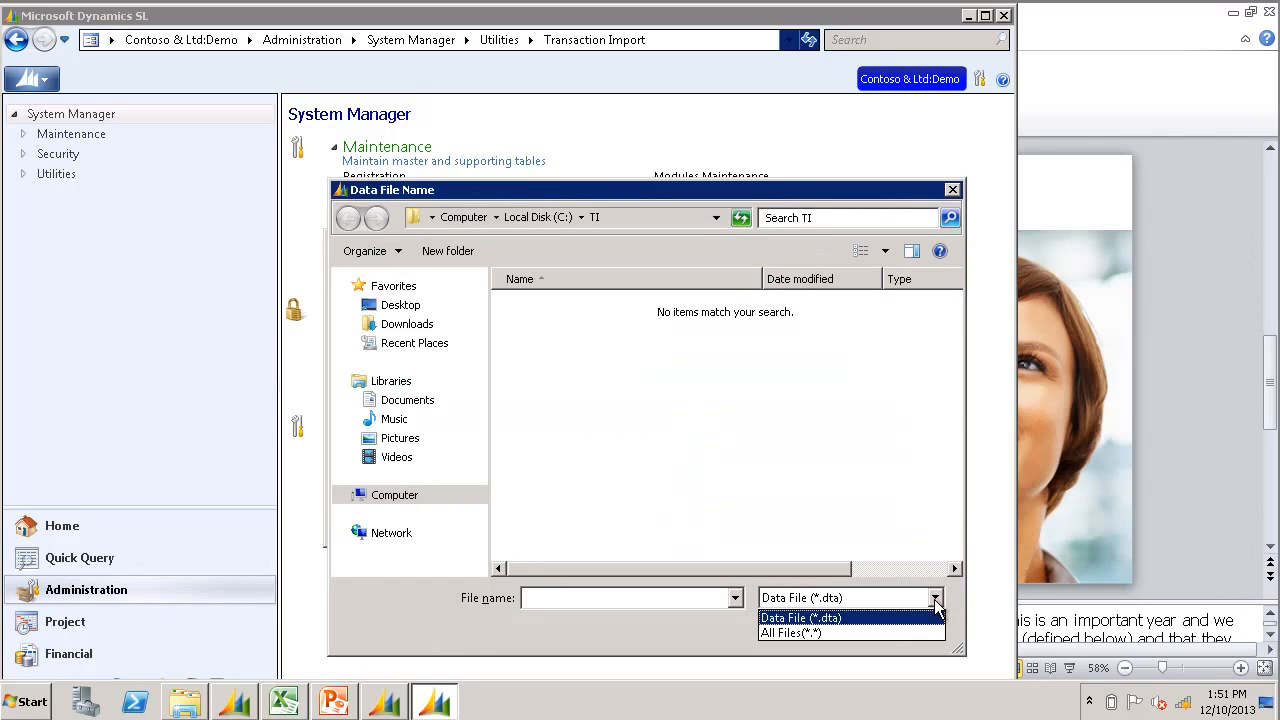
left_click(885, 632)
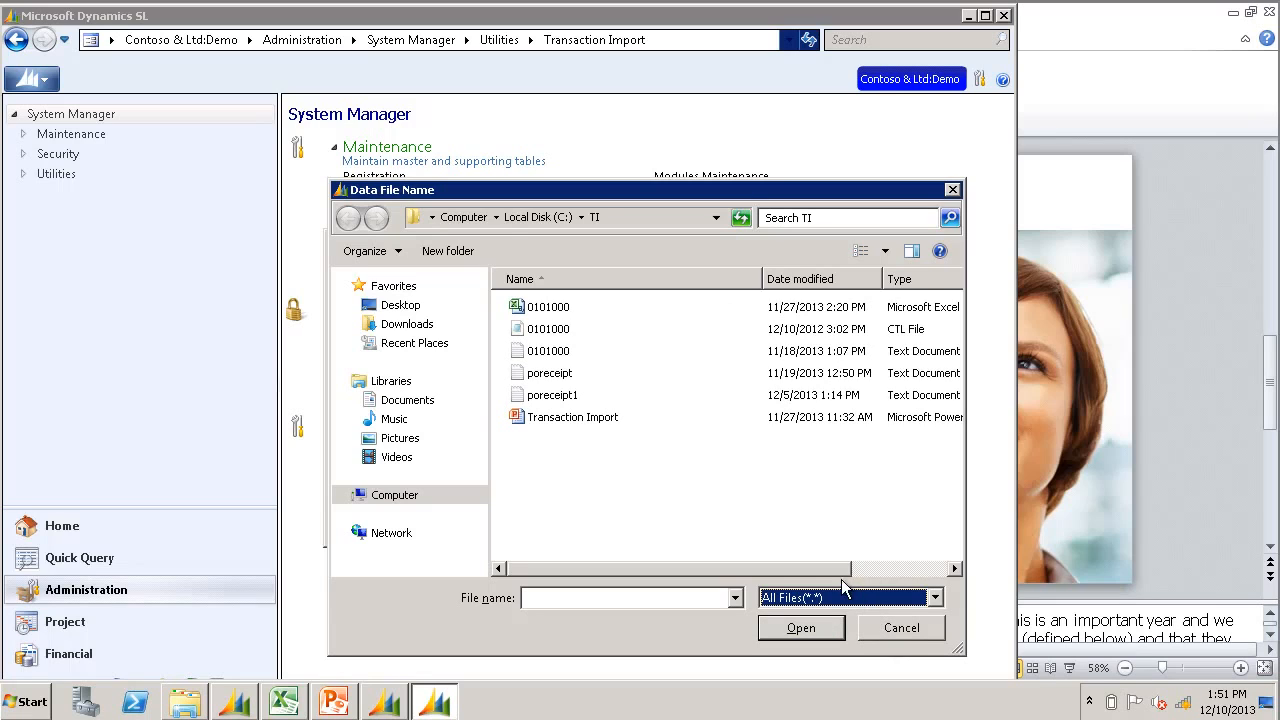
double_click(795, 358)
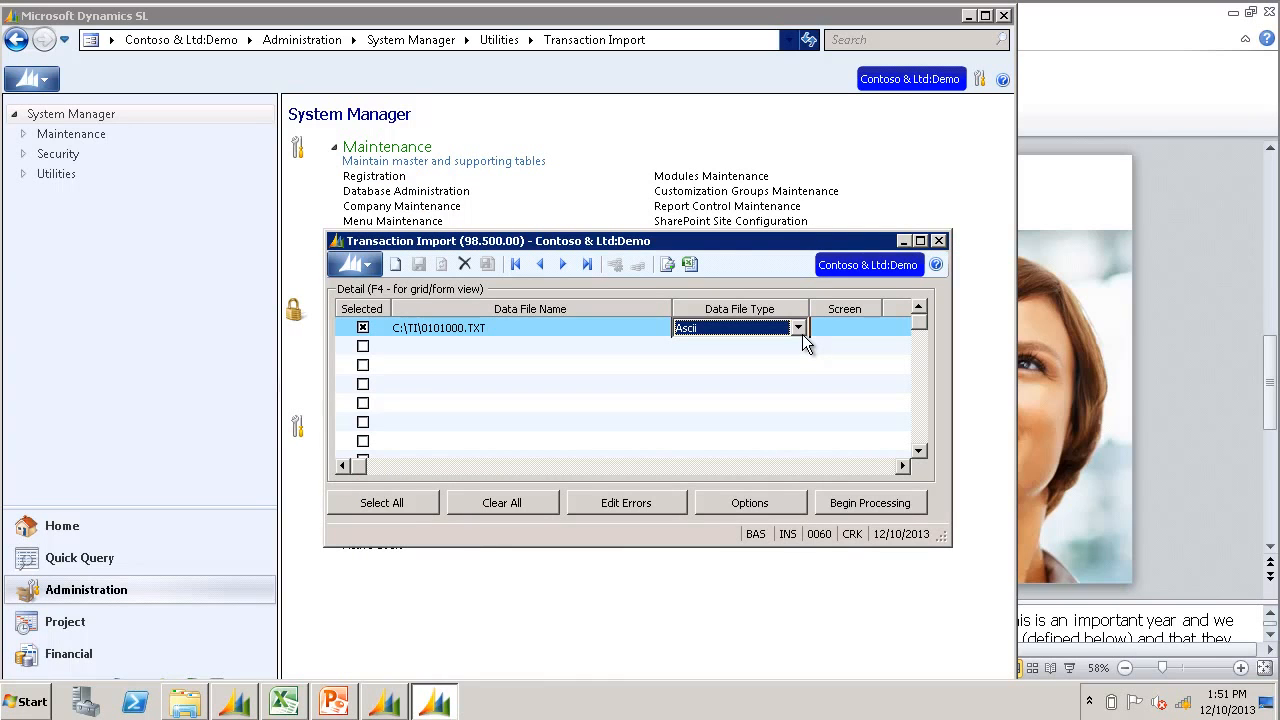
Assign screen 0101000 (Journal Transactions) and the control file C:\TI\0101000.CTL to the import line
left_click(836, 326)
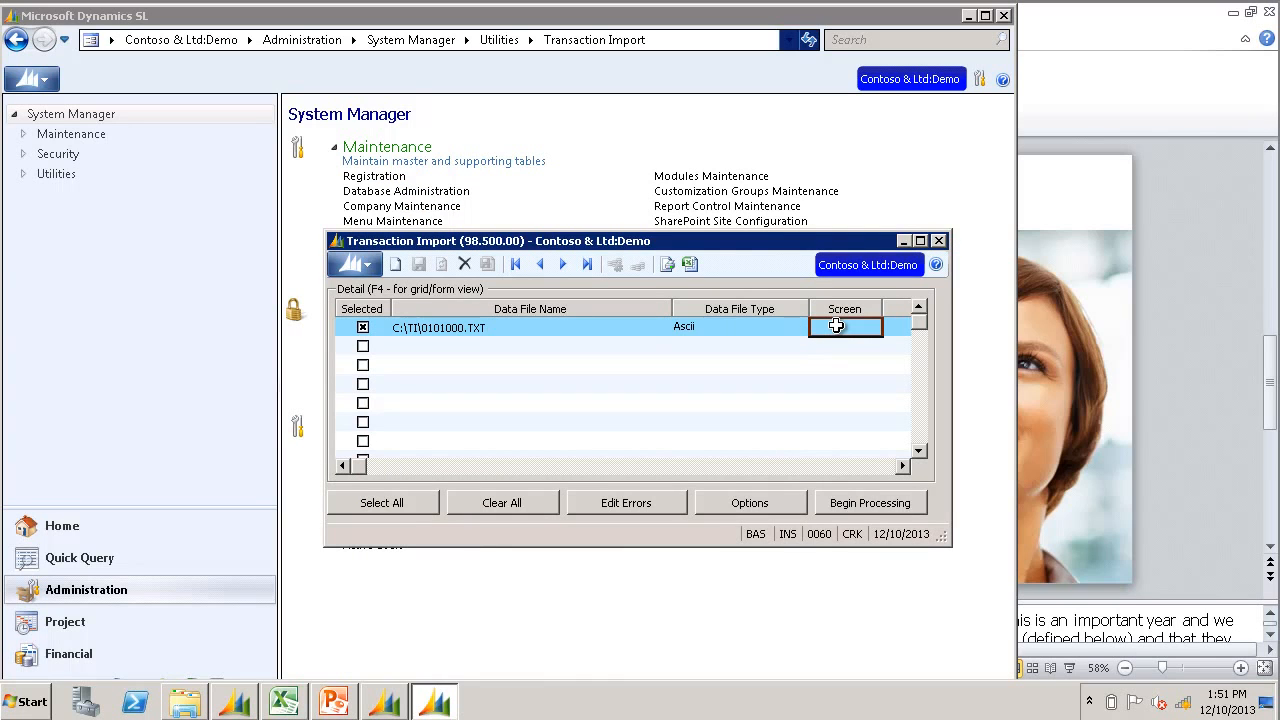
double_click(836, 326)
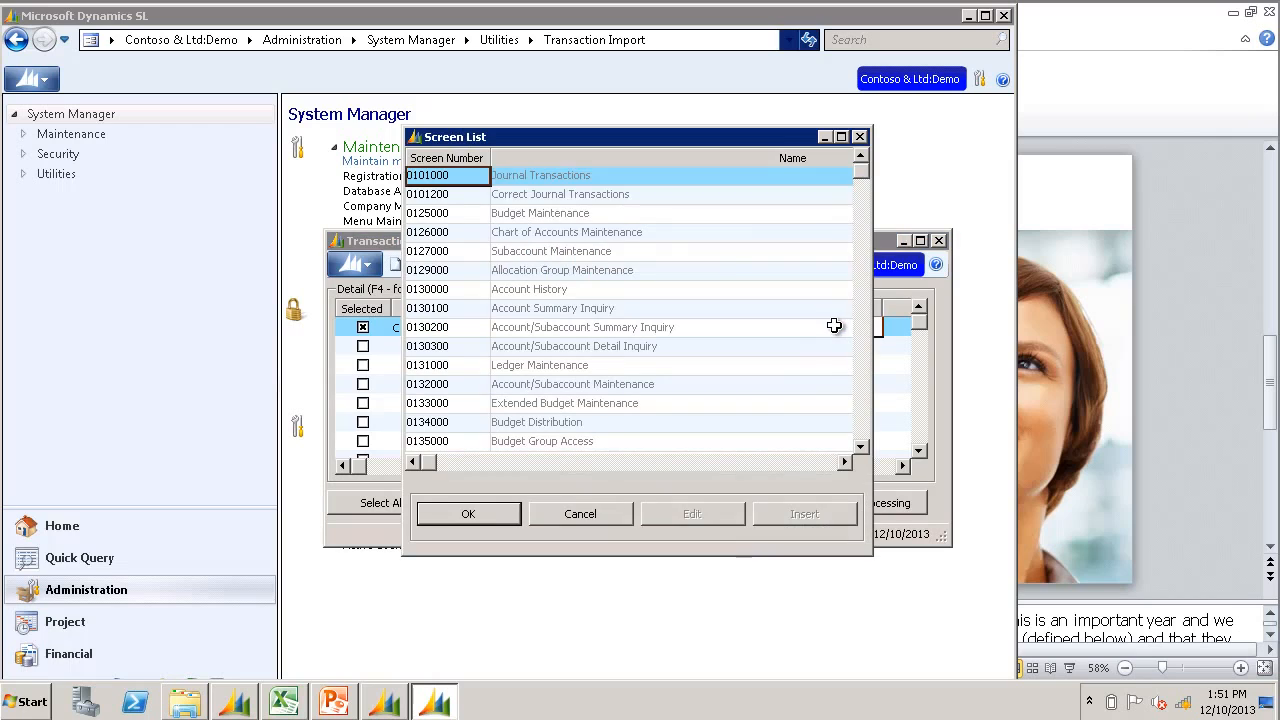
double_click(438, 175)
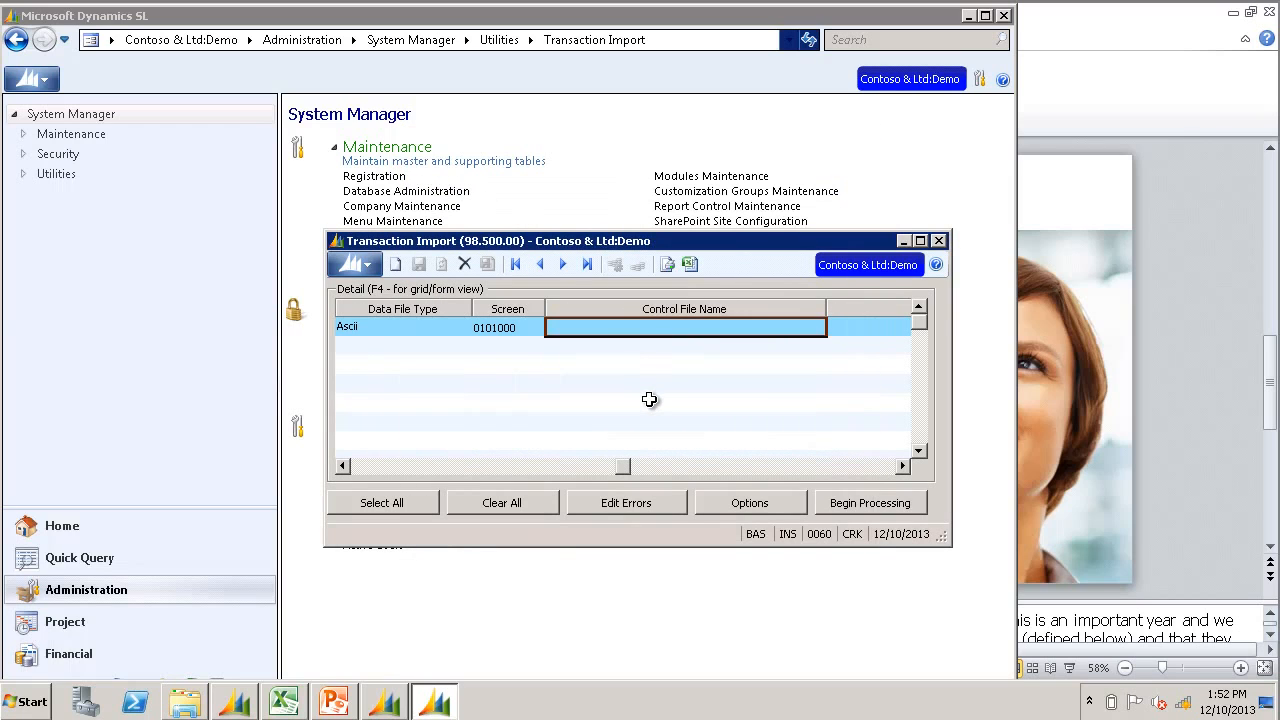
key("F3")
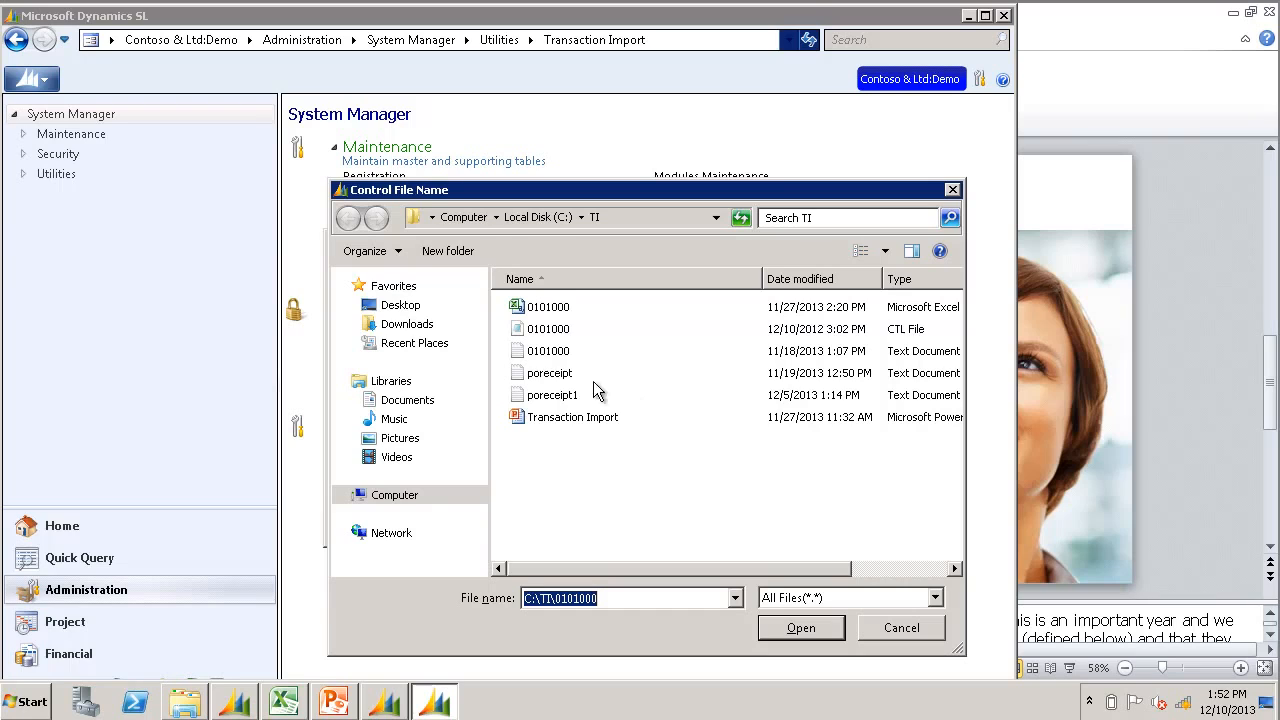
double_click(546, 334)
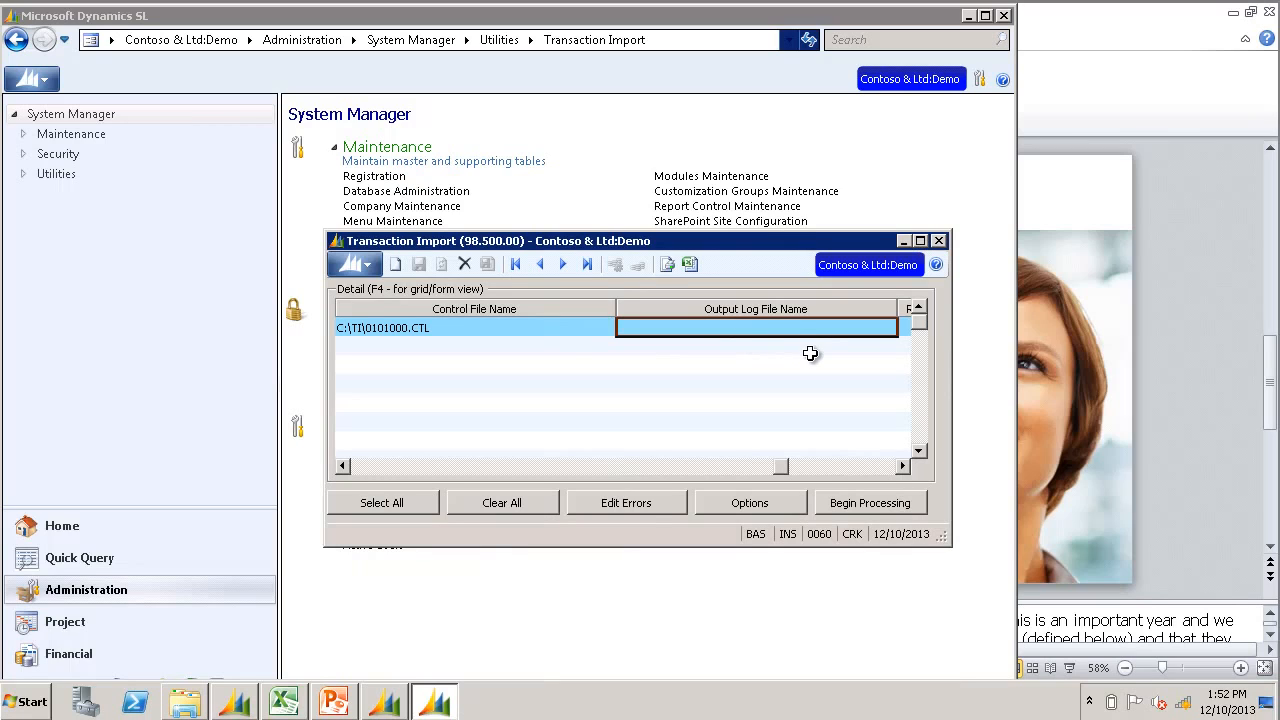
Set the output log file name to LOG.LOG and begin processing the import
type("LOG.LOG")
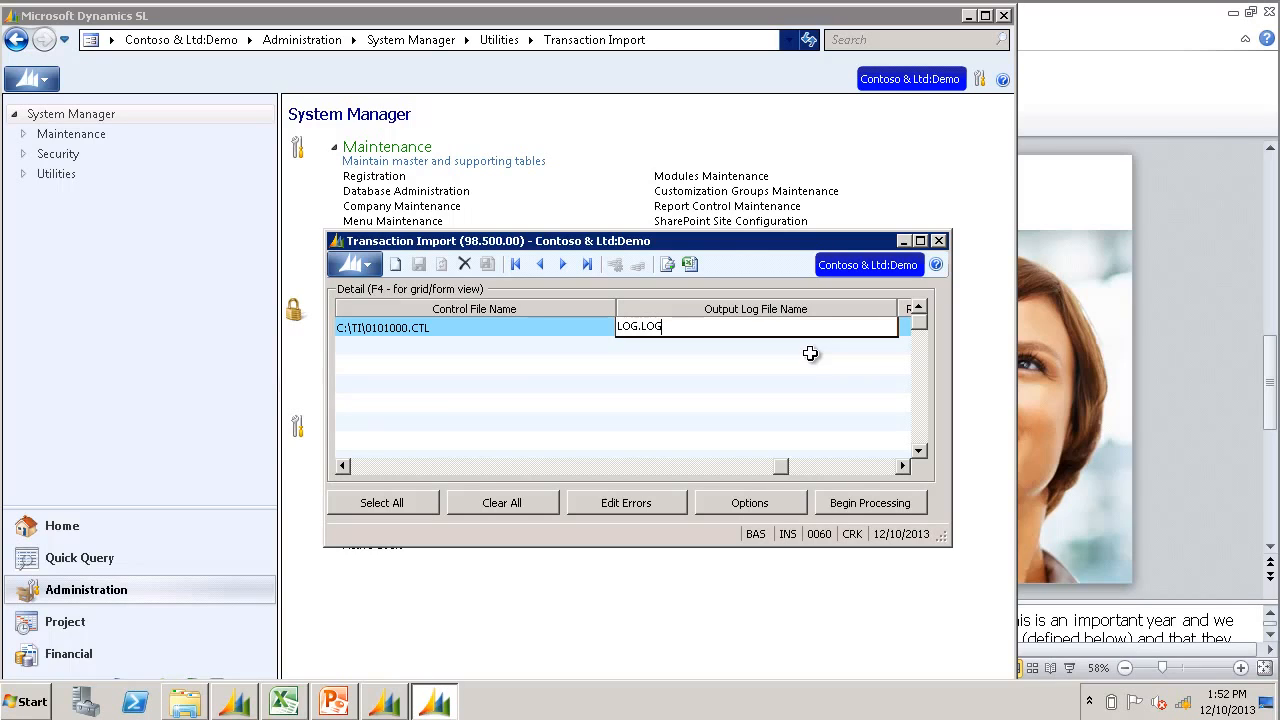
key("Tab")
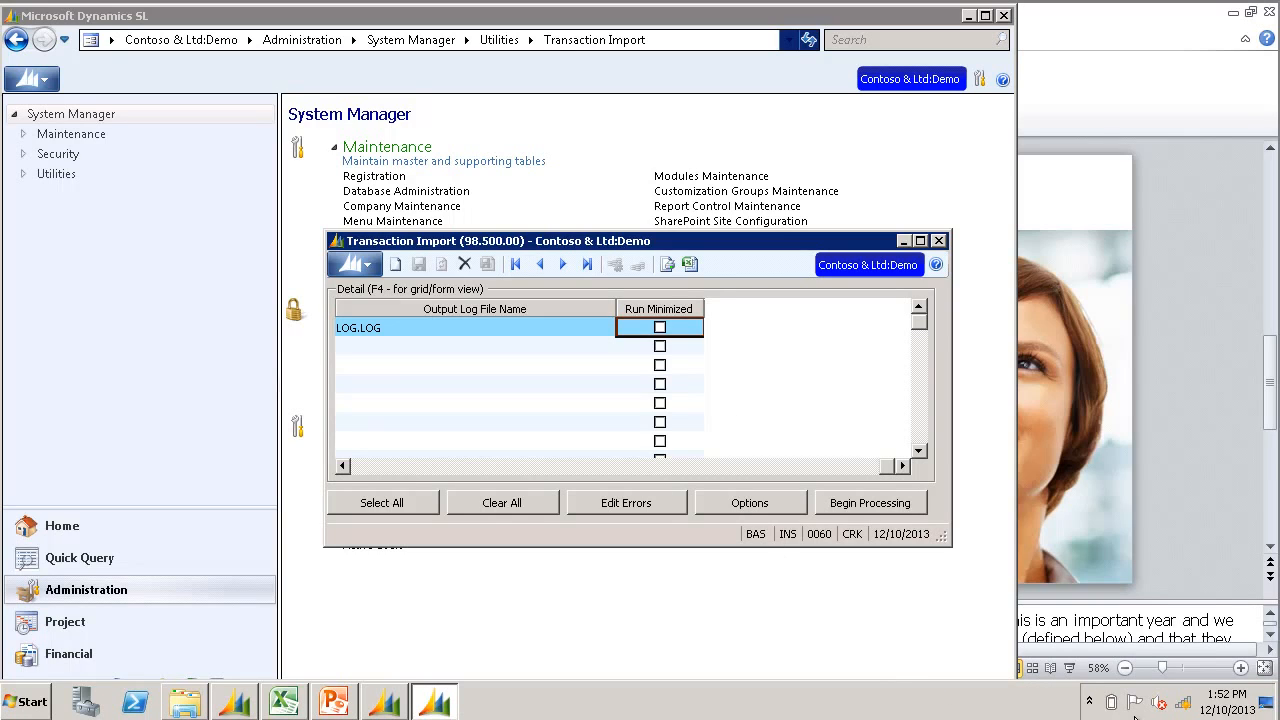
left_click(857, 502)
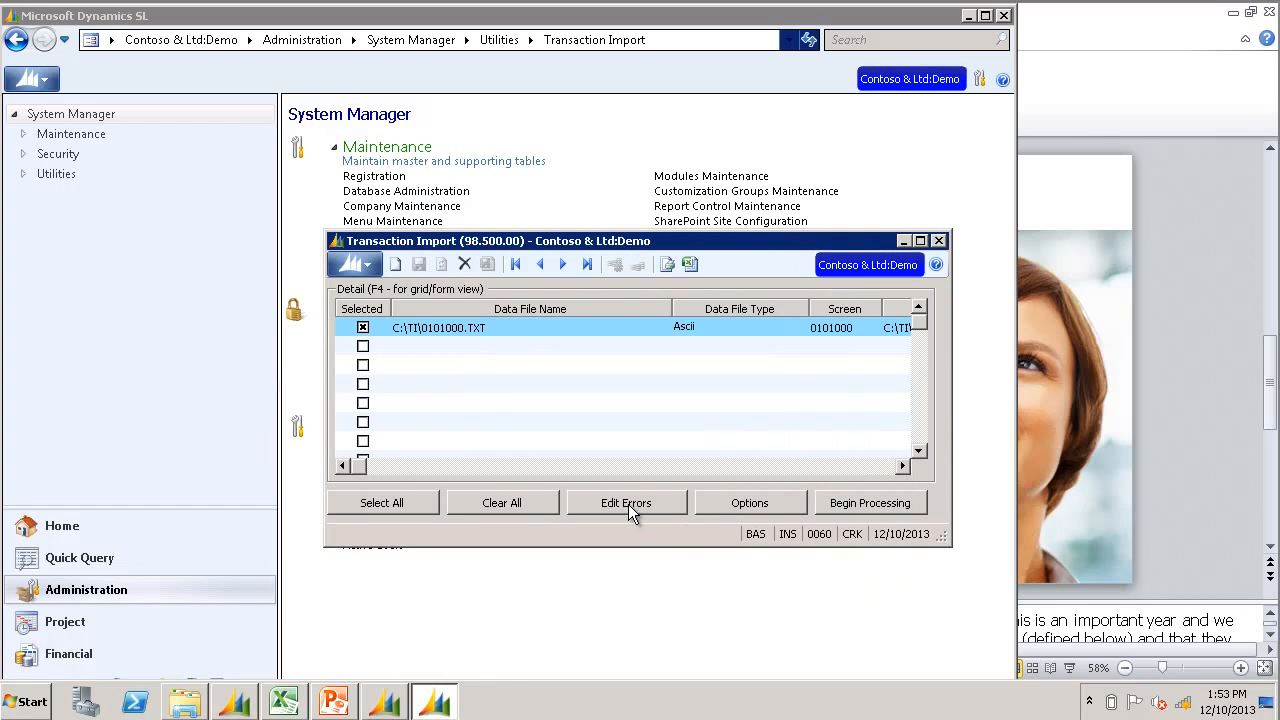
Review the import's log and data file through to the end of processing, then close the review and minimize Transaction Import
left_click(628, 504)
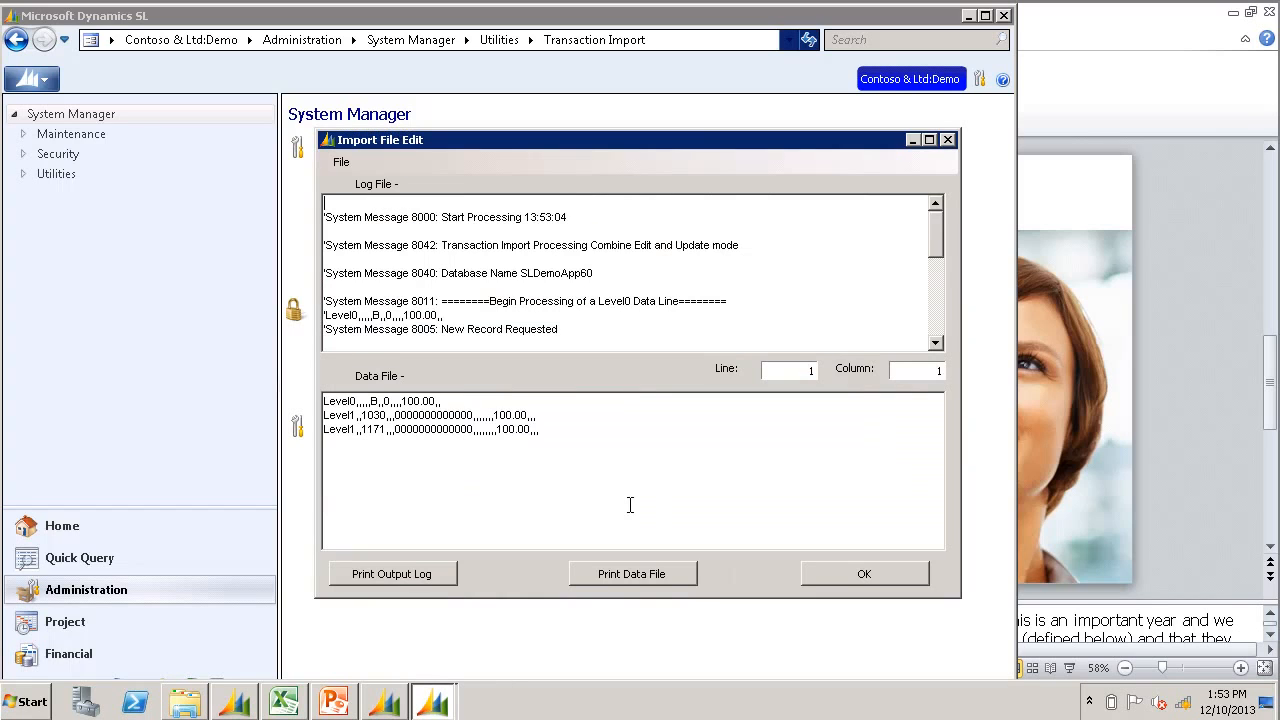
left_click_drag(933, 237, 931, 319)
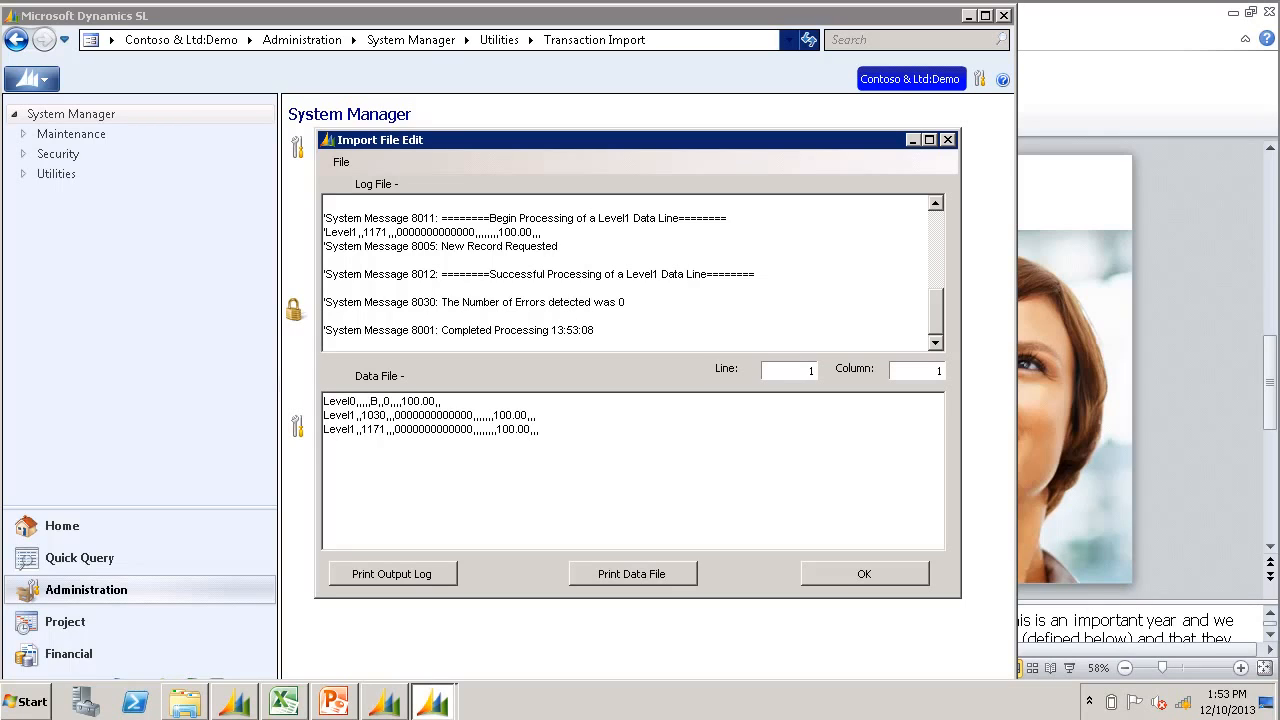
left_click(864, 574)
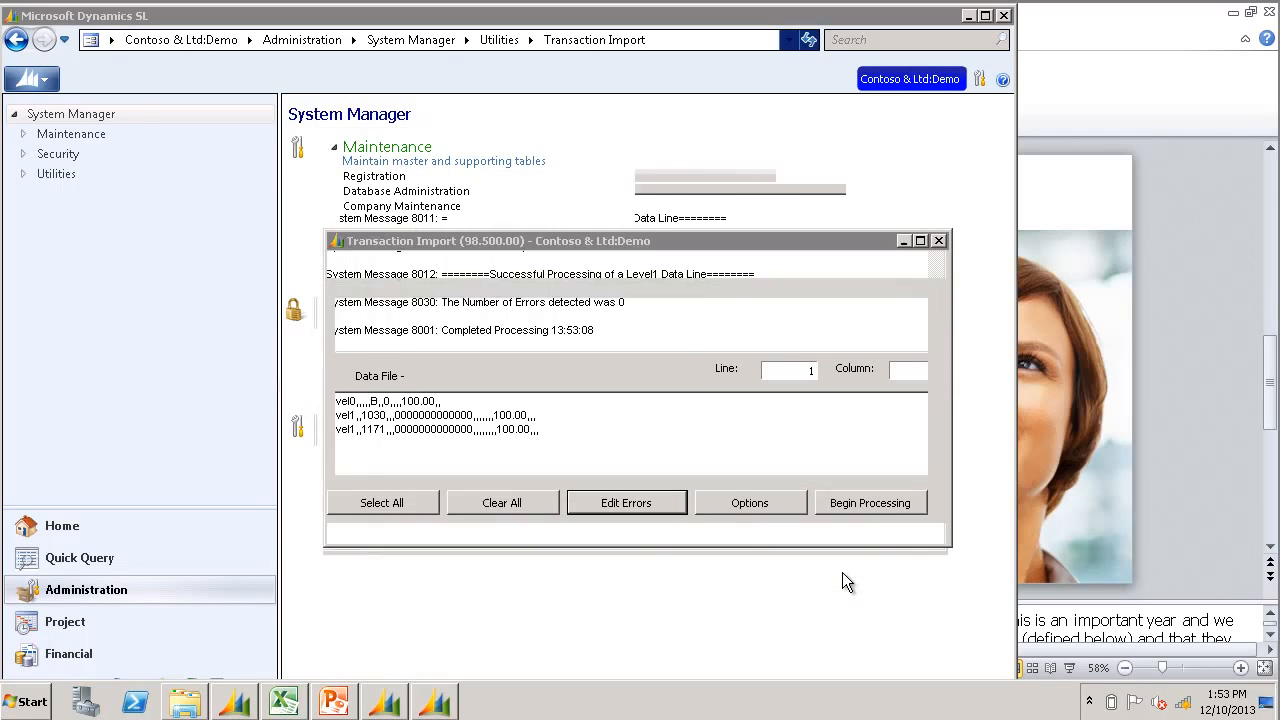
left_click(903, 240)
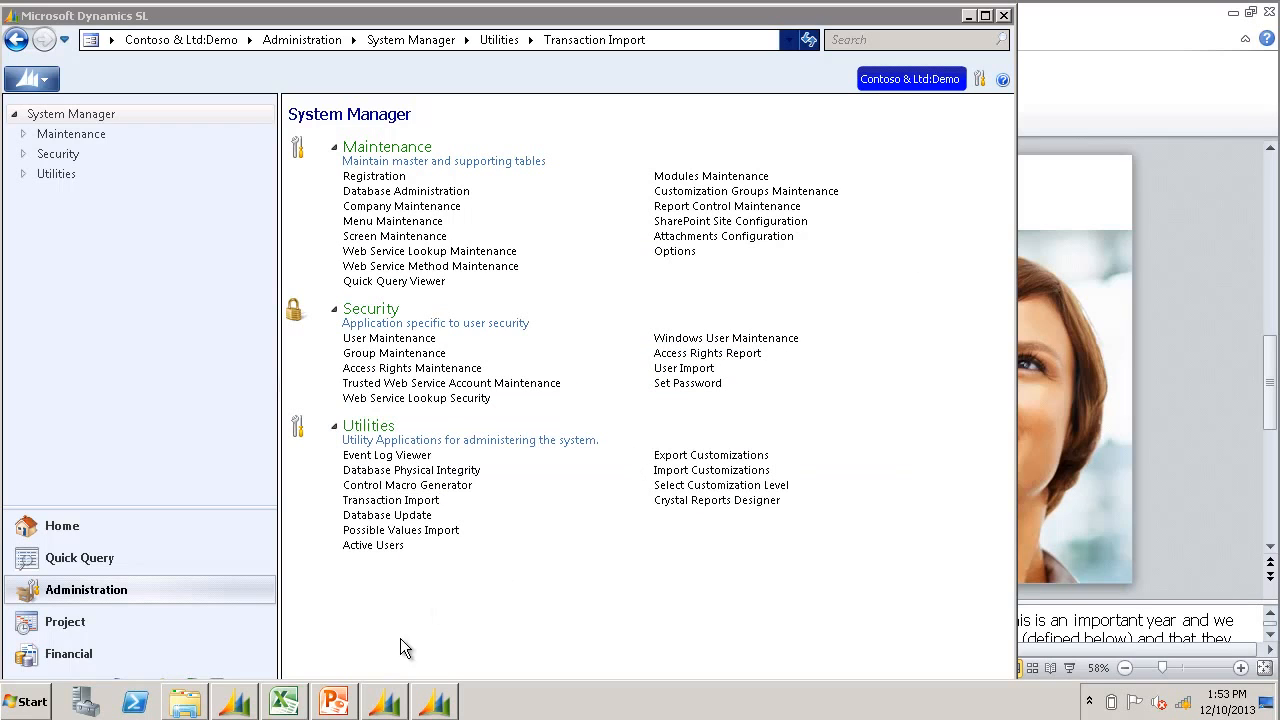
Open batch 000232 in the General Ledger's Journal Transactions and inspect the debit and credit amounts of its detail lines
left_click(66, 656)
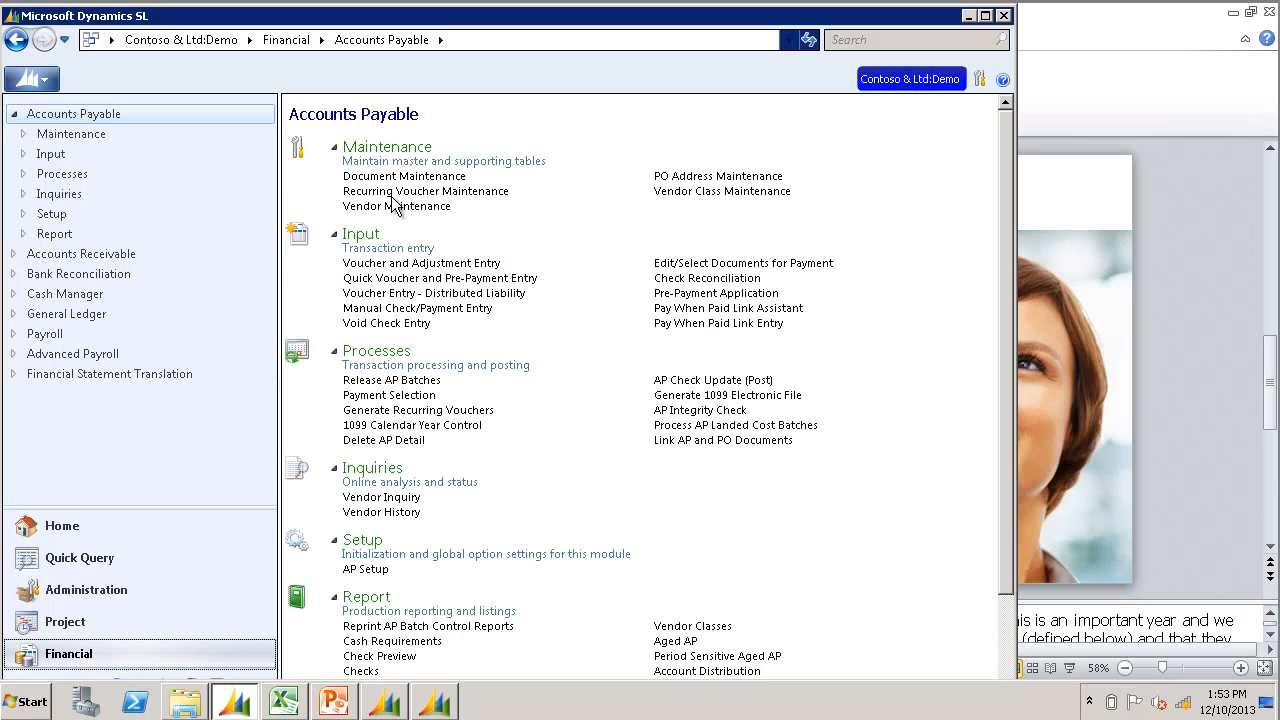
left_click(86, 314)
left_click(390, 309)
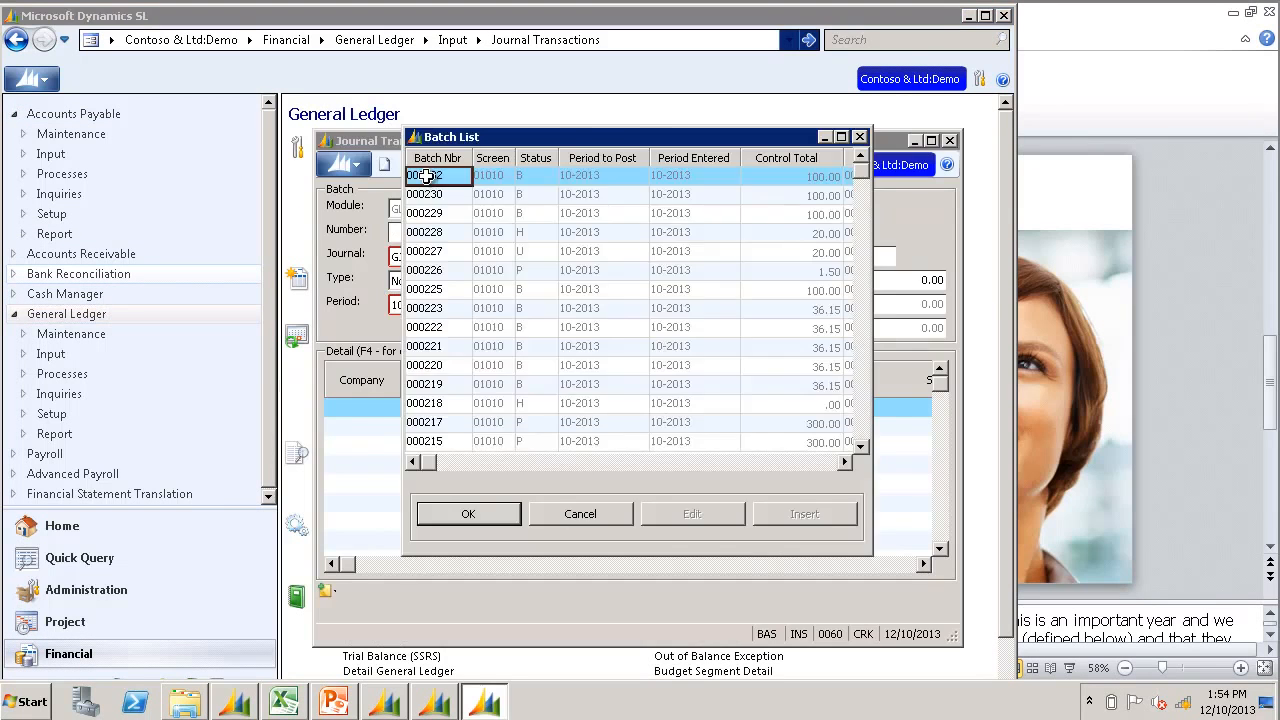
double_click(426, 176)
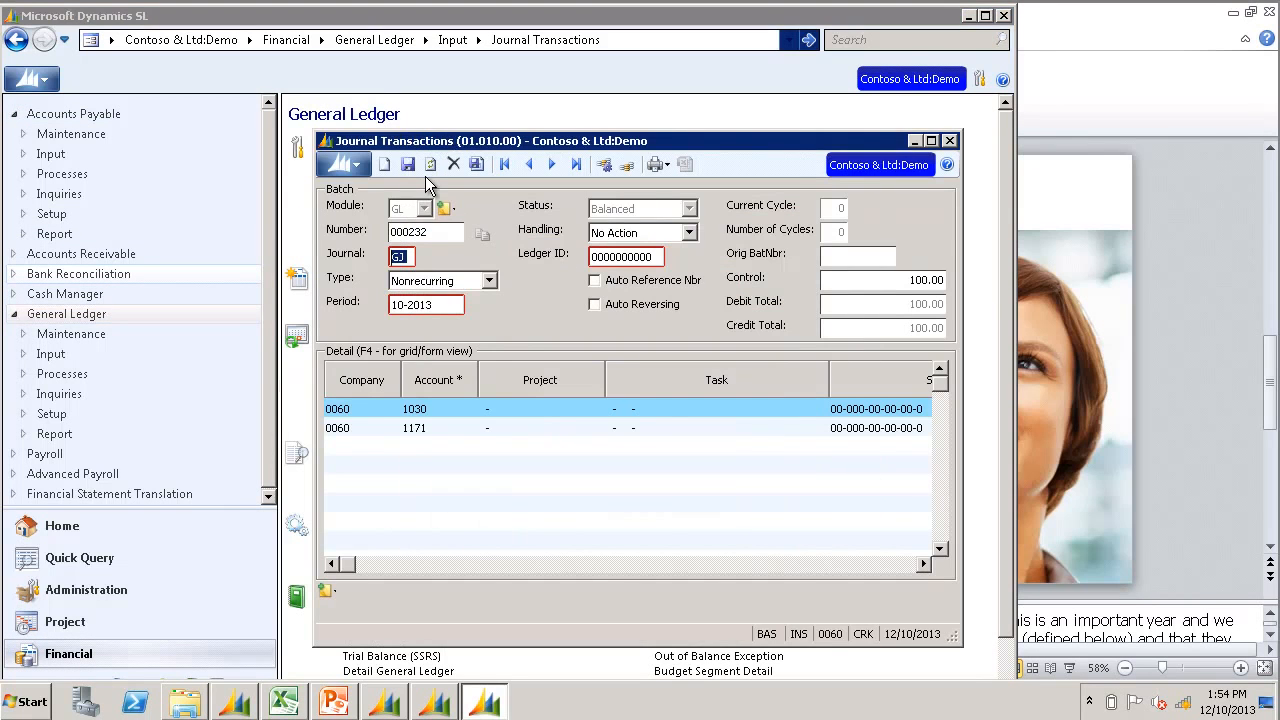
left_click(912, 566)
left_click(910, 565)
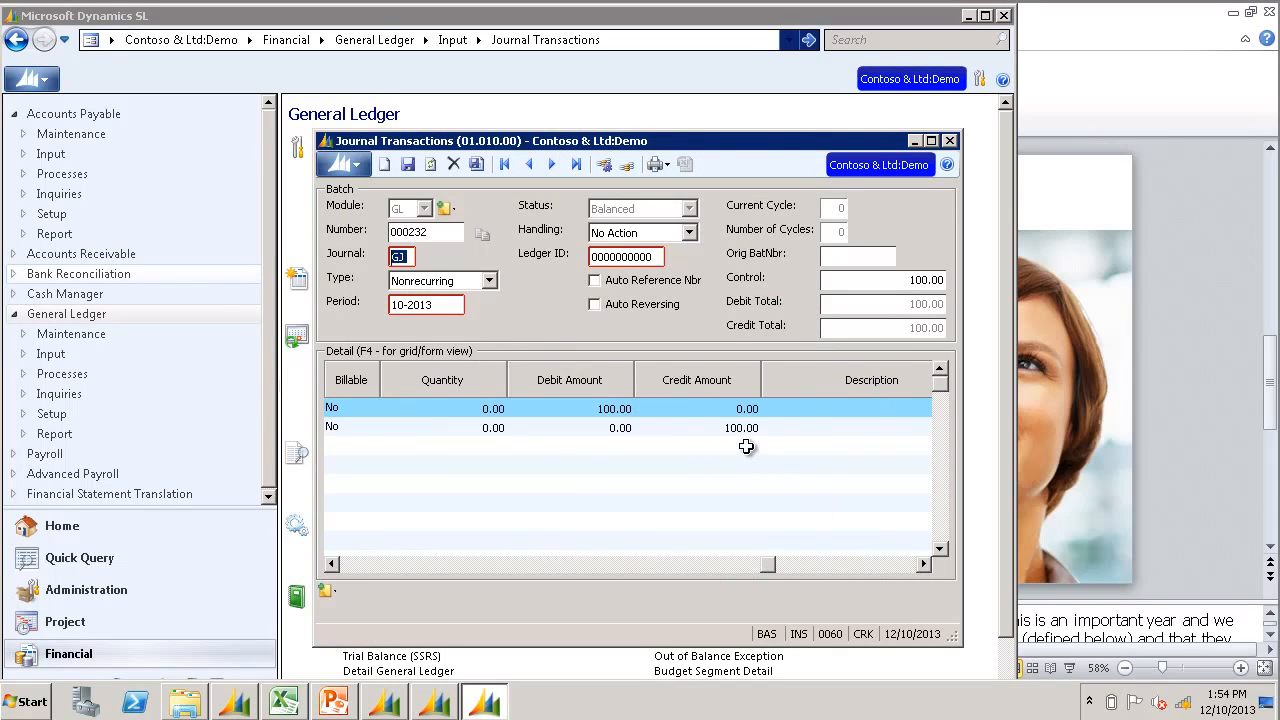